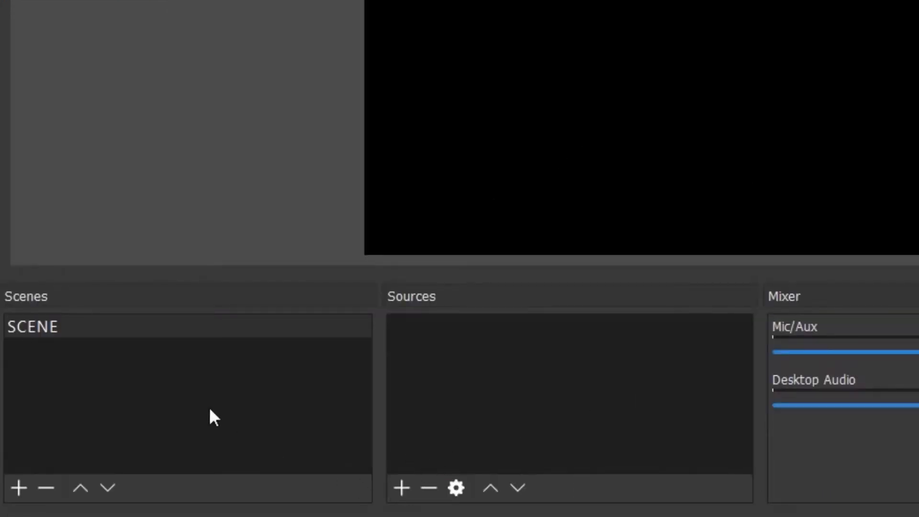
Add a Video Capture Device source named WEBCAM to the SCENE scene.
click(23, 334)
click(406, 487)
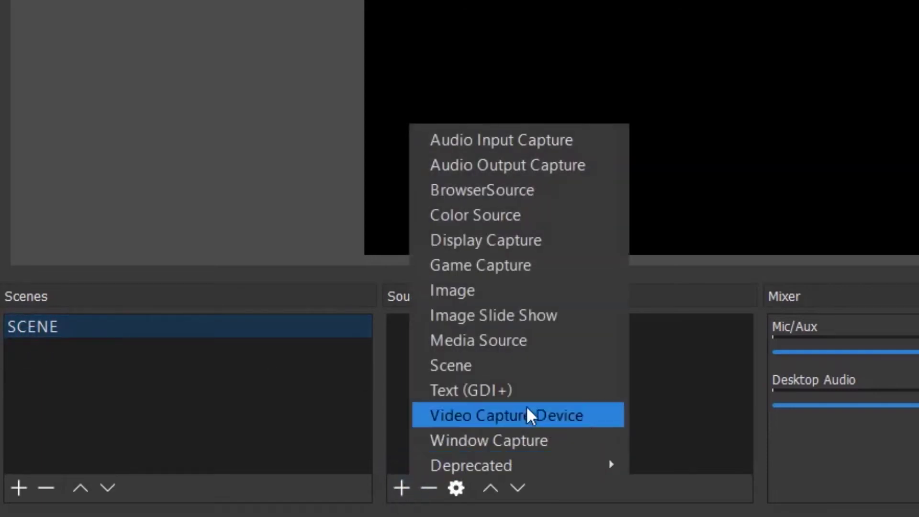
click(538, 415)
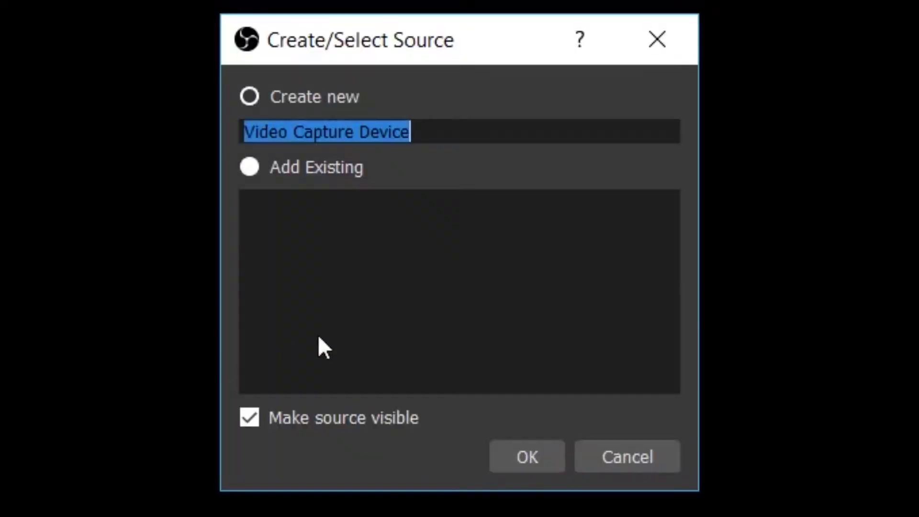
text(WEBCAM)
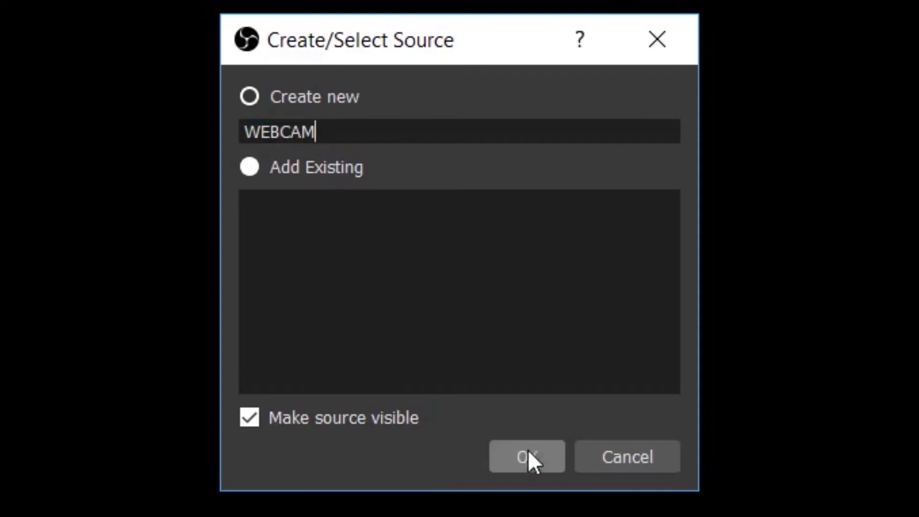
click(527, 454)
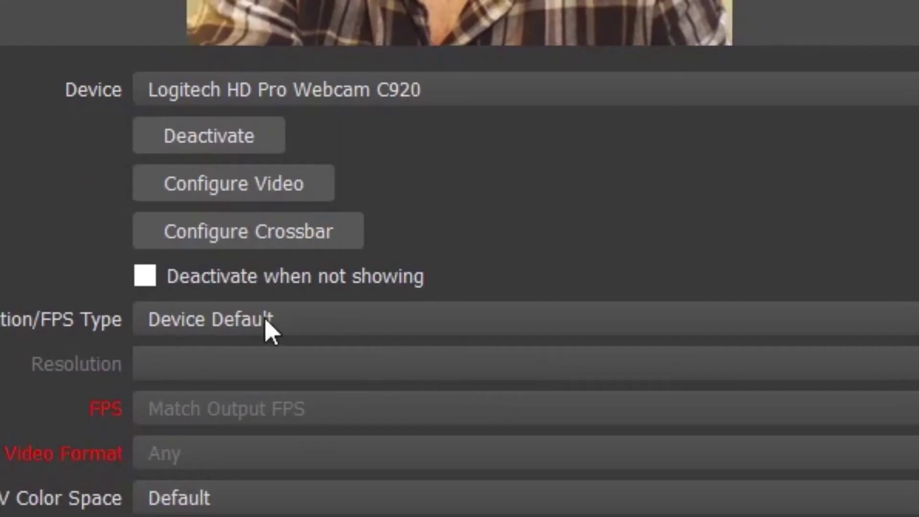
Set the WEBCAM Resolution/FPS Type to Custom with a 1280x720 resolution and confirm.
click(365, 337)
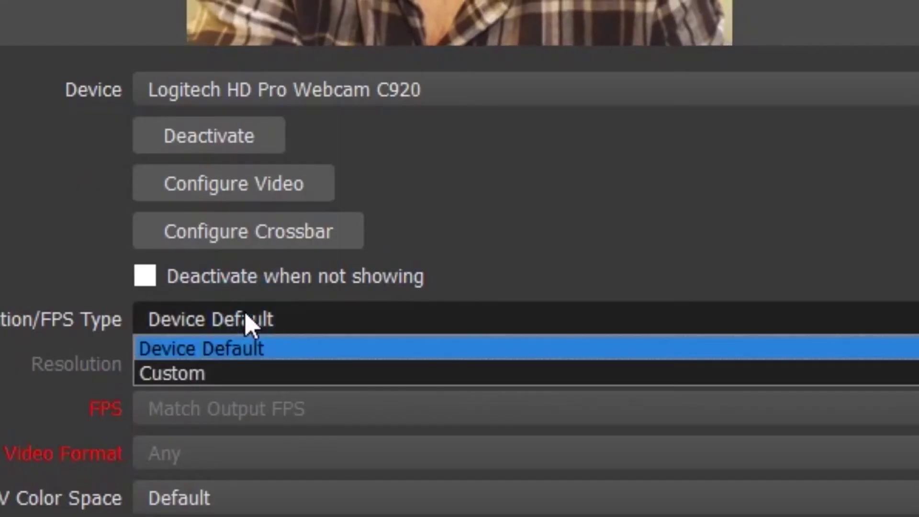
click(207, 373)
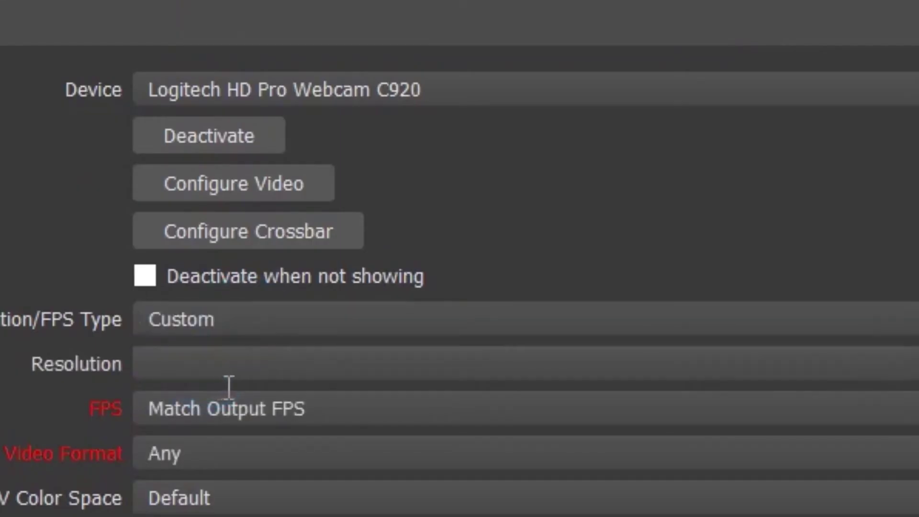
click(259, 378)
click(913, 363)
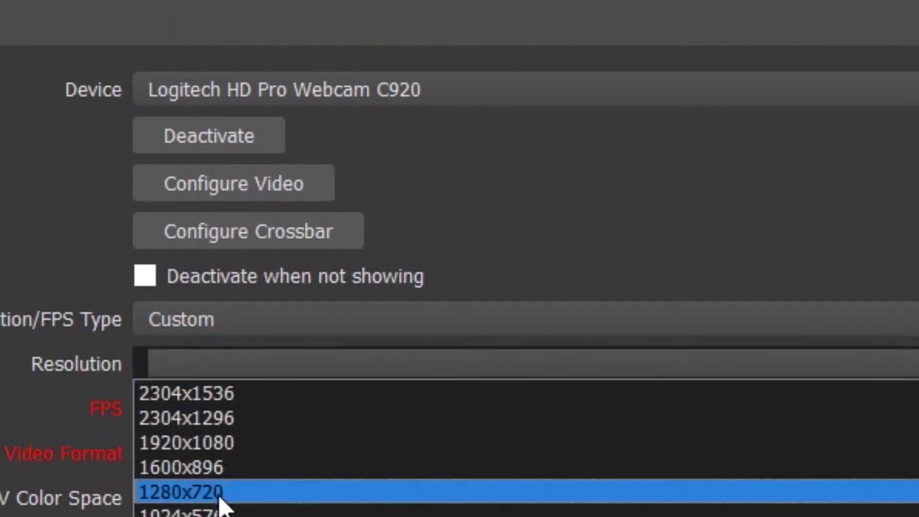
click(237, 495)
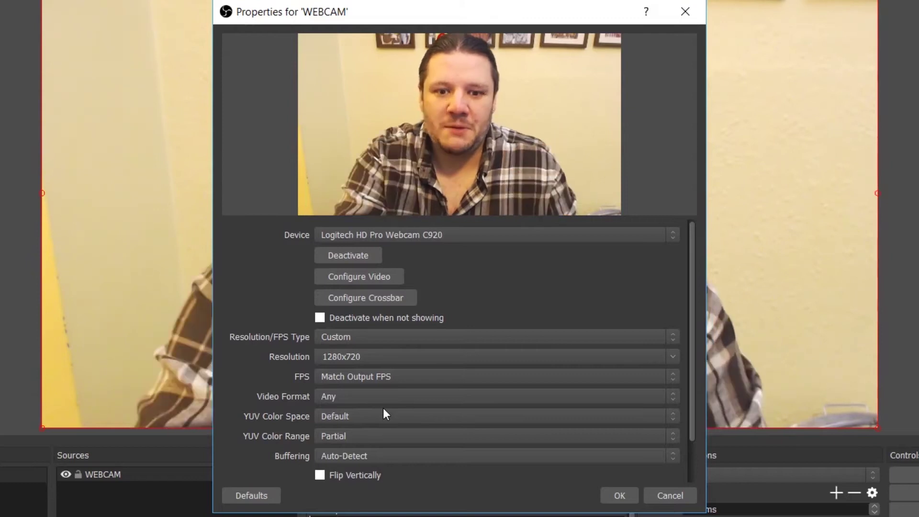
click(627, 495)
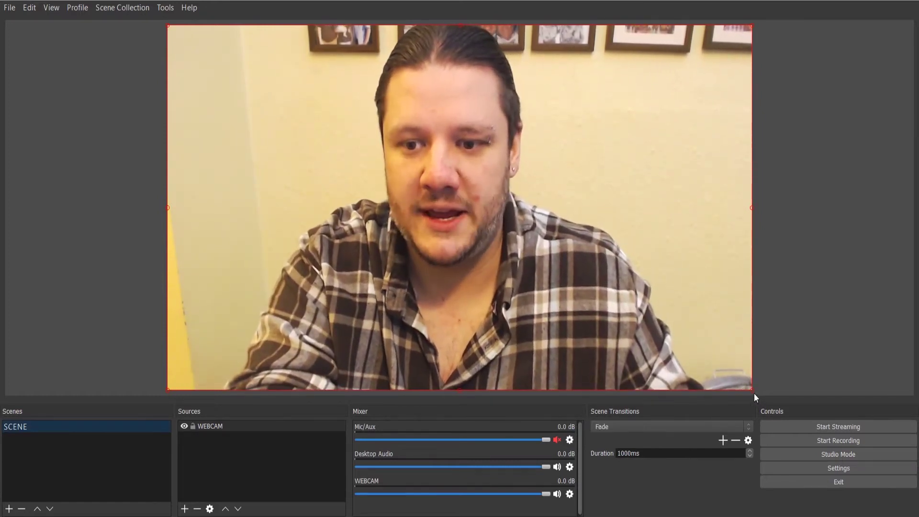
Resize the WEBCAM source in the preview canvas by dragging its bottom-right handle.
mouse_move(751, 389)
mouse_down()
mouse_move(375, 227)
mouse_move(371, 212)
mouse_move(575, 289)
mouse_move(374, 231)
mouse_move(535, 249)
mouse_move(755, 394)
mouse_up()
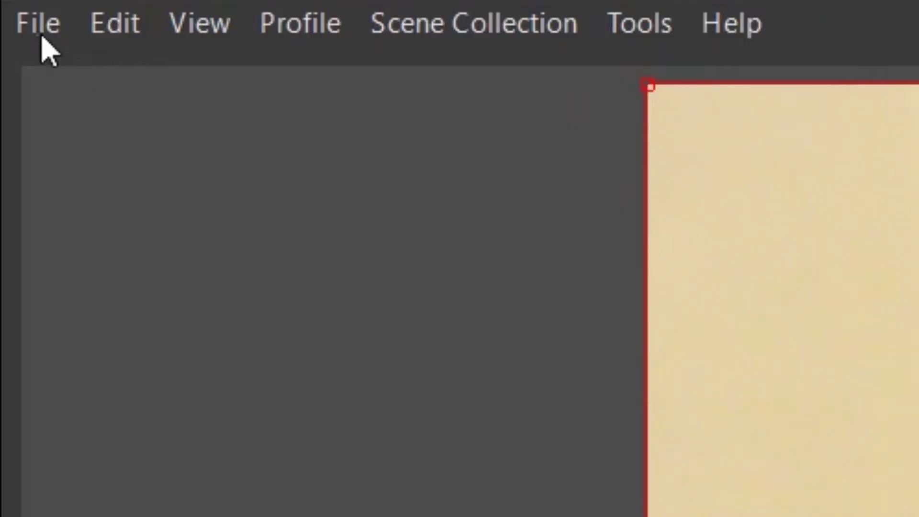
click(11, 9)
Try the Rachni and Default themes in Settings, then return to the Dark theme.
click(203, 191)
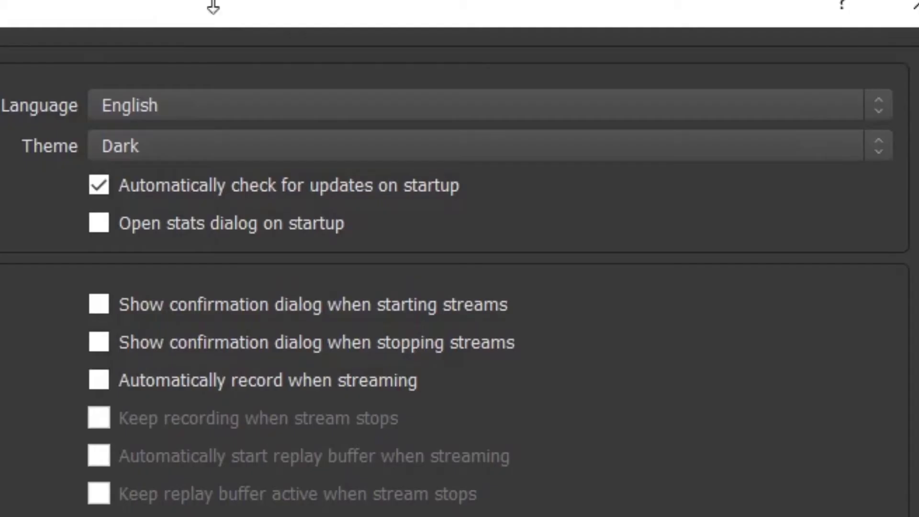
click(158, 141)
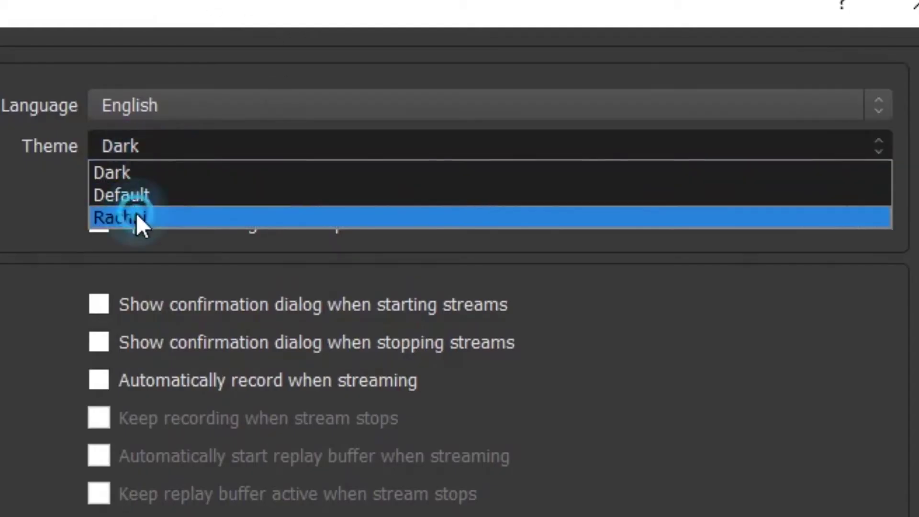
click(144, 168)
click(222, 119)
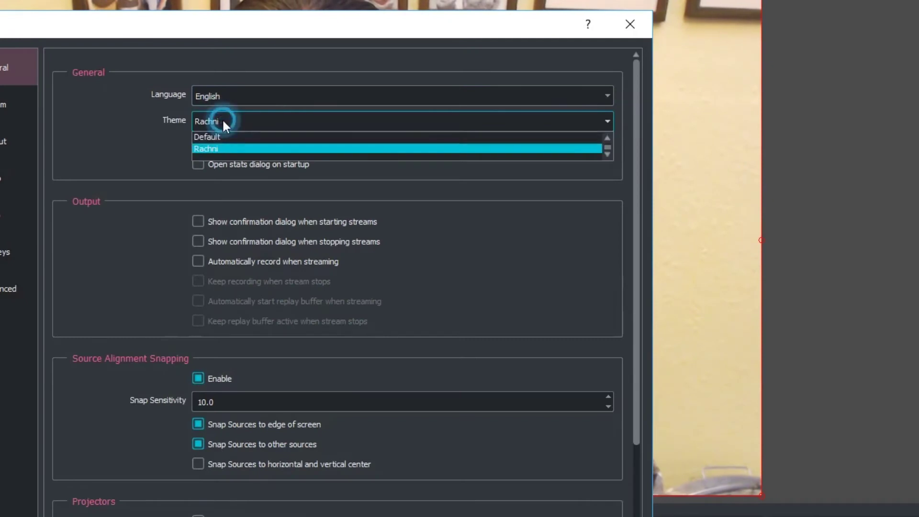
click(223, 139)
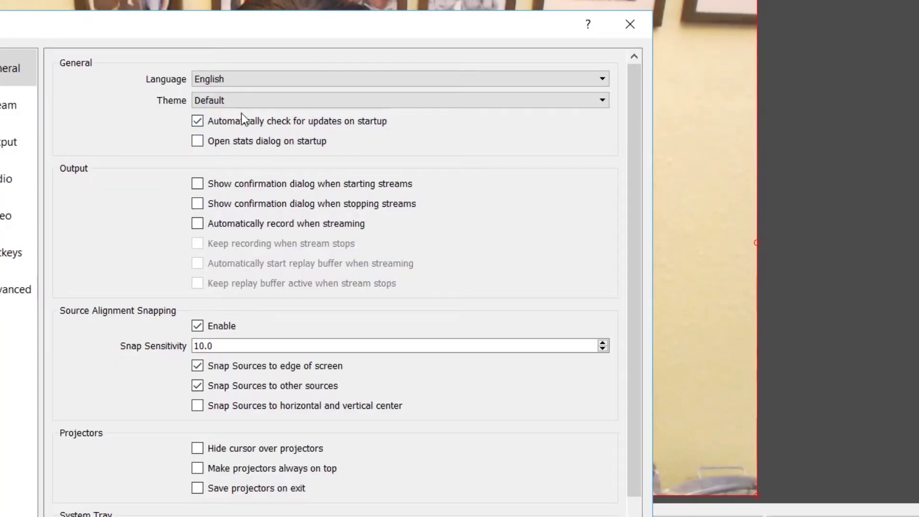
click(248, 100)
click(235, 116)
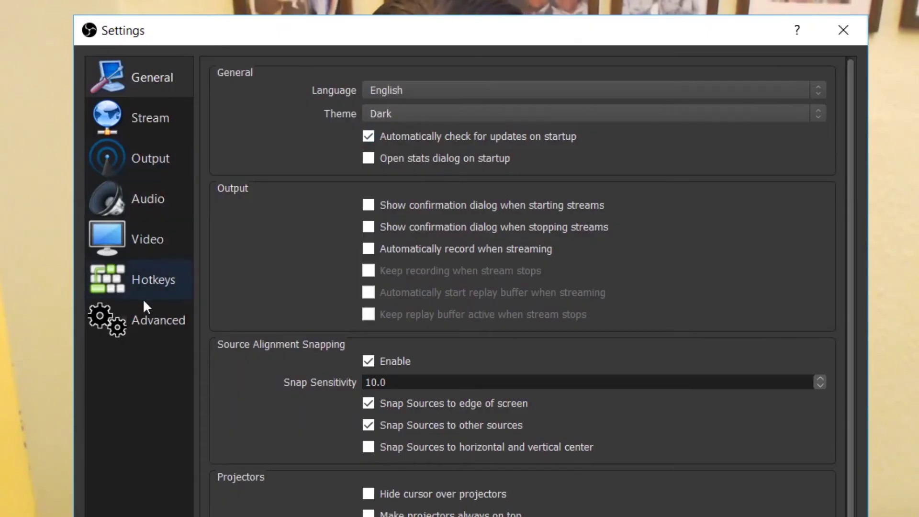
Review the Stream, Output, Audio, Video, Hotkeys, Advanced and General pages, confirming 1280x720 video.
click(136, 125)
click(136, 158)
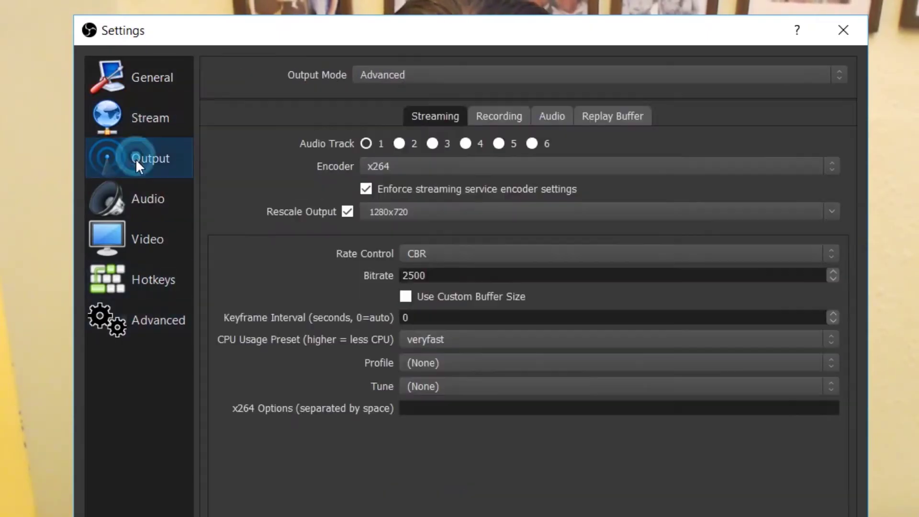
click(133, 197)
click(134, 242)
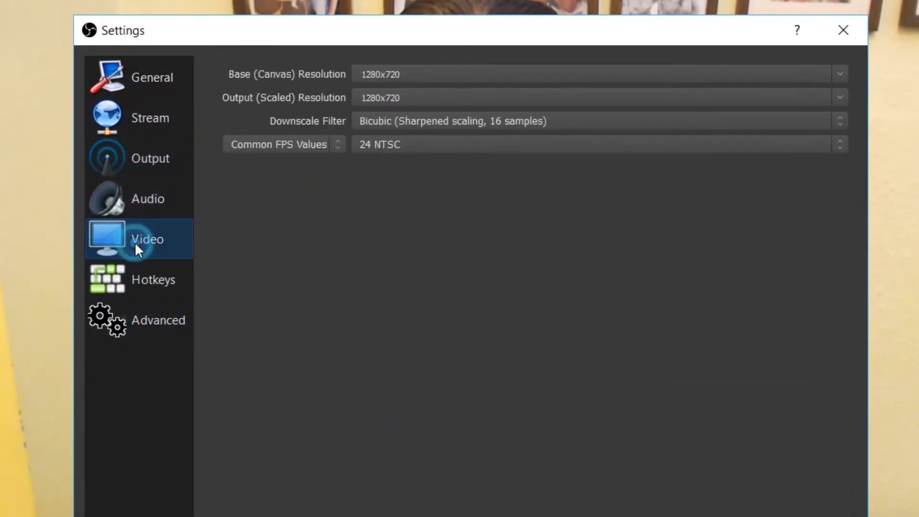
click(134, 277)
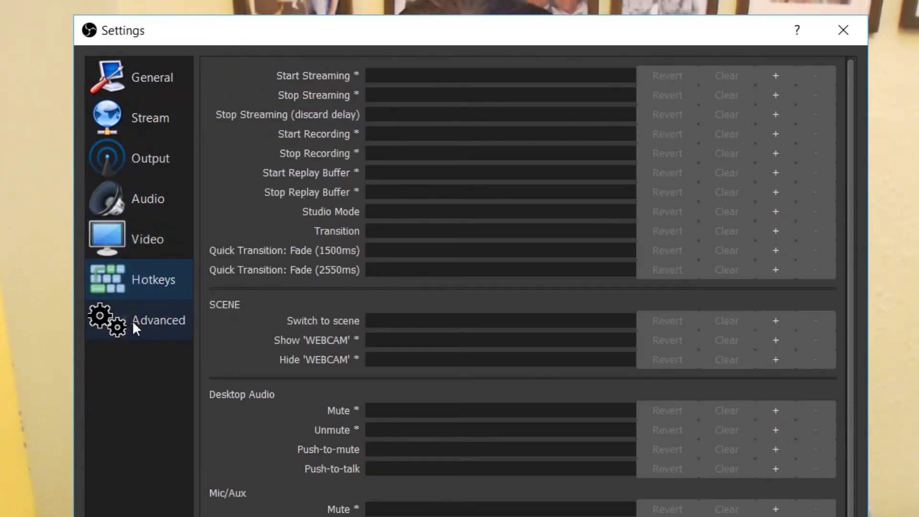
click(132, 321)
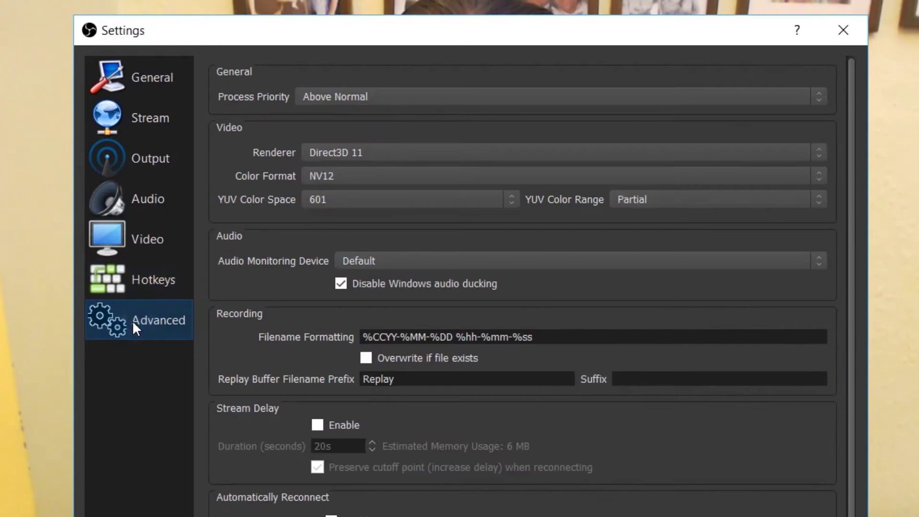
click(144, 79)
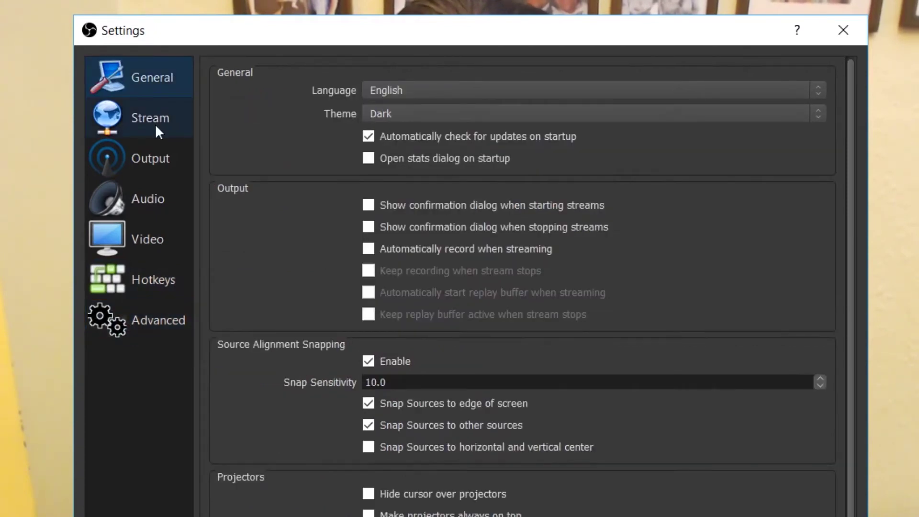
click(156, 126)
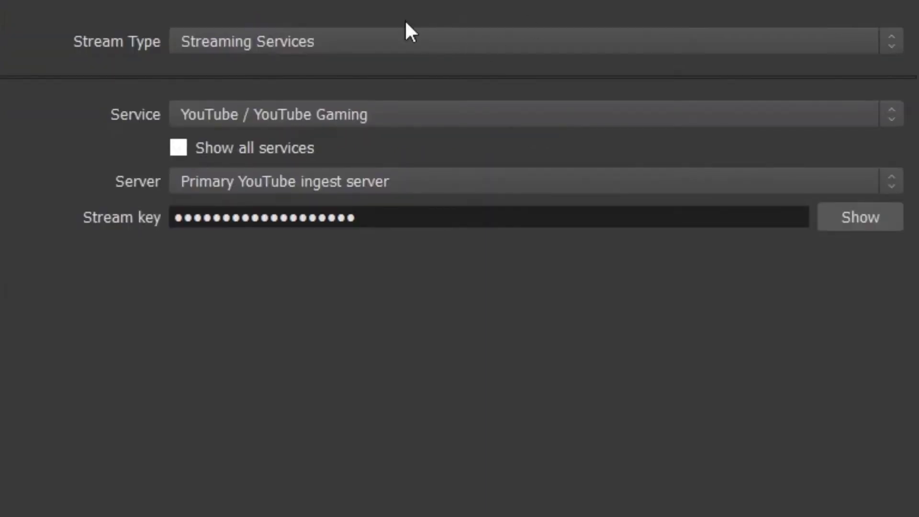
Keep Streaming Services as the stream type and choose YouTube / YouTube Gaming as the service.
click(405, 50)
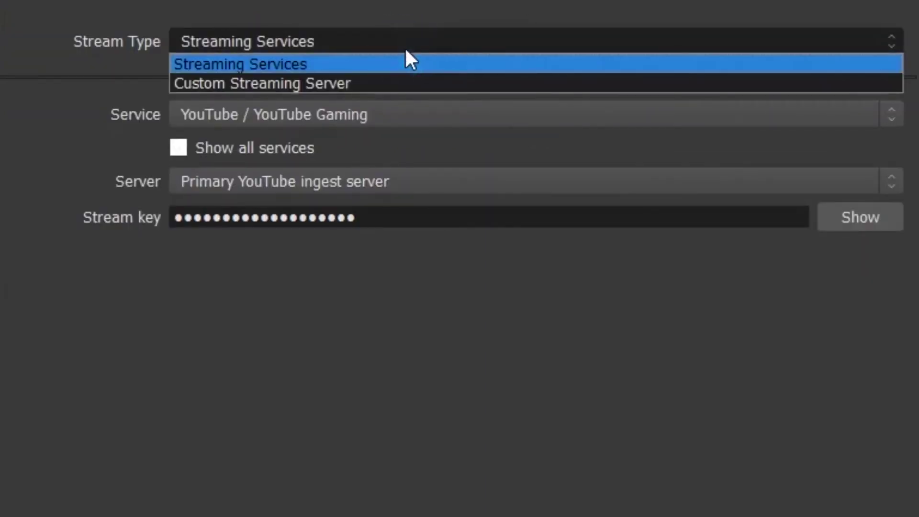
click(357, 64)
click(234, 115)
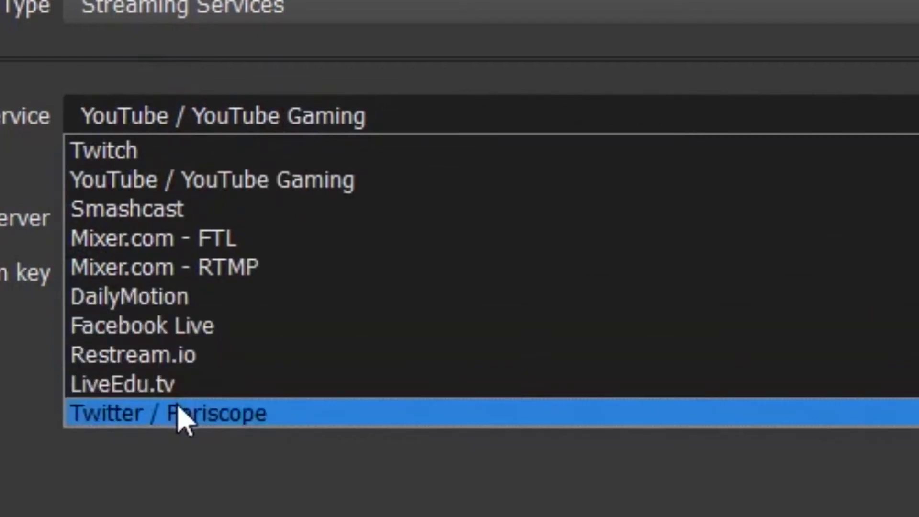
click(281, 189)
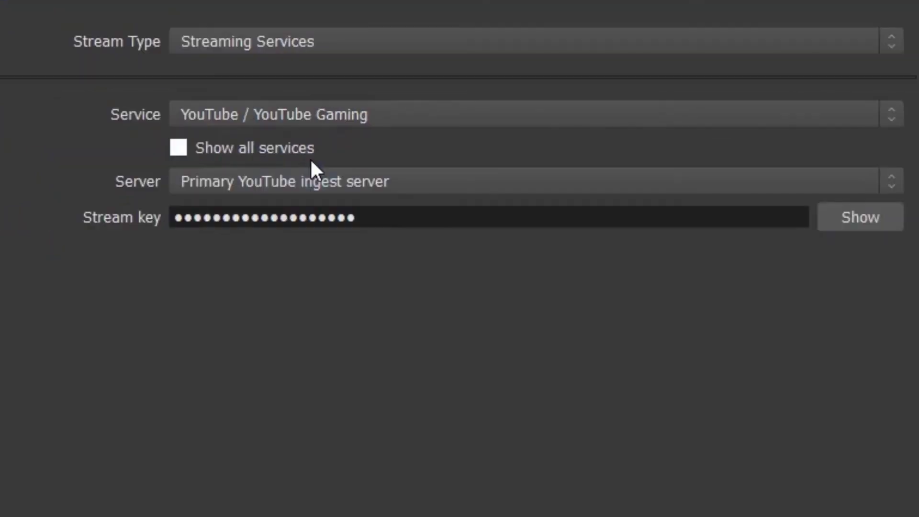
Select the stream key field contents and keep the Primary YouTube ingest server.
drag(515, 269, 299, 309)
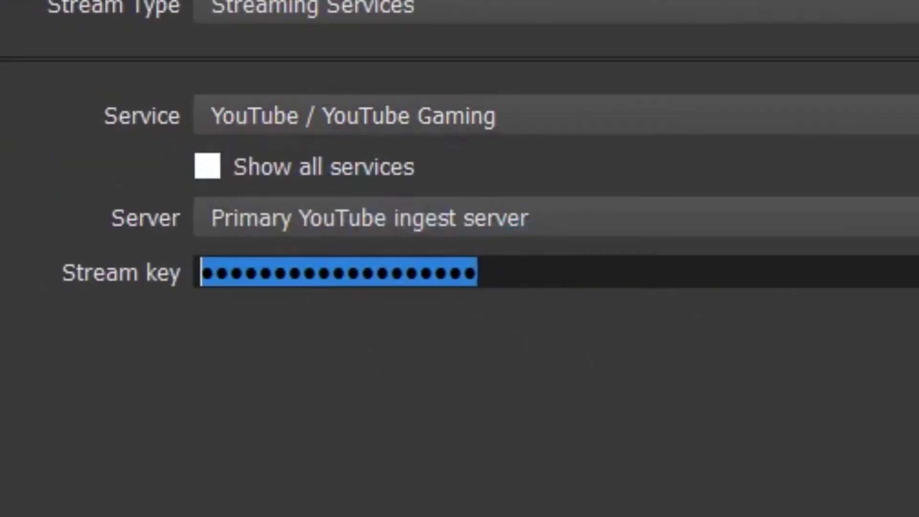
click(626, 512)
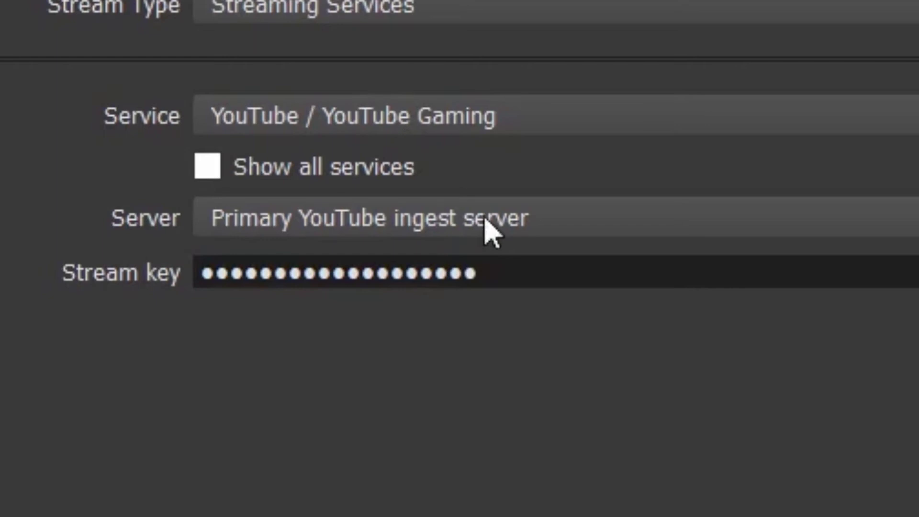
drag(504, 271, 56, 297)
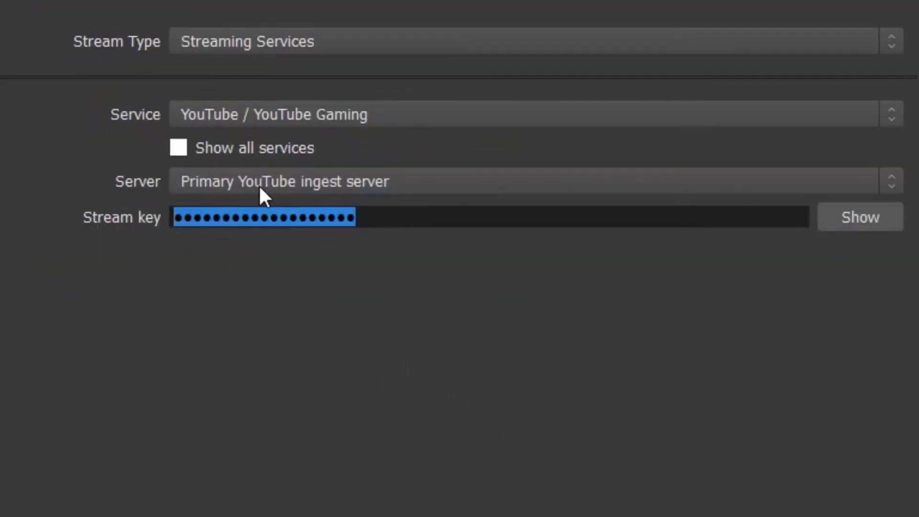
click(260, 188)
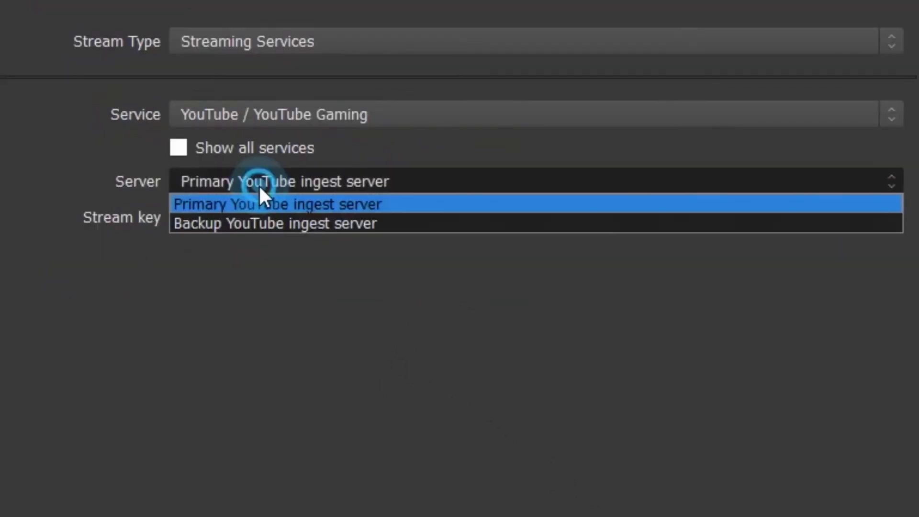
click(260, 188)
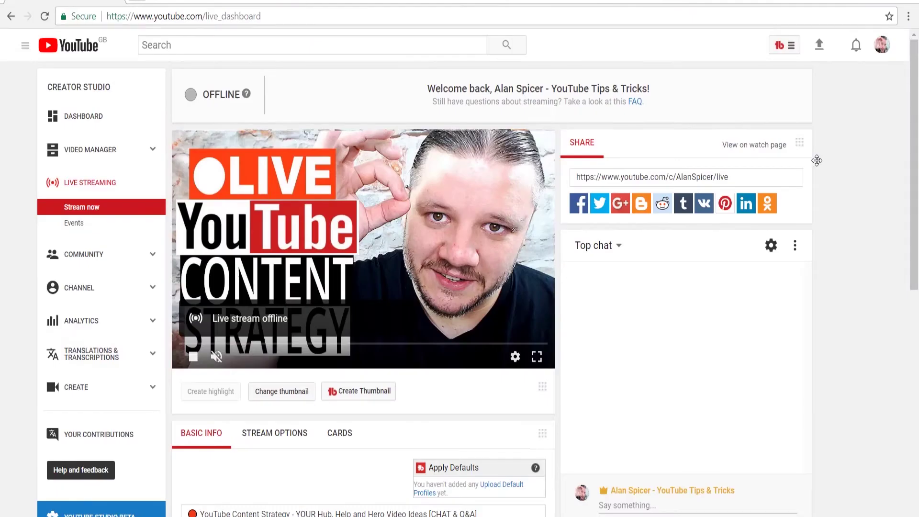
Scroll to Encoder Setup and select the server URL and the masked stream name/key.
drag(914, 163, 917, 333)
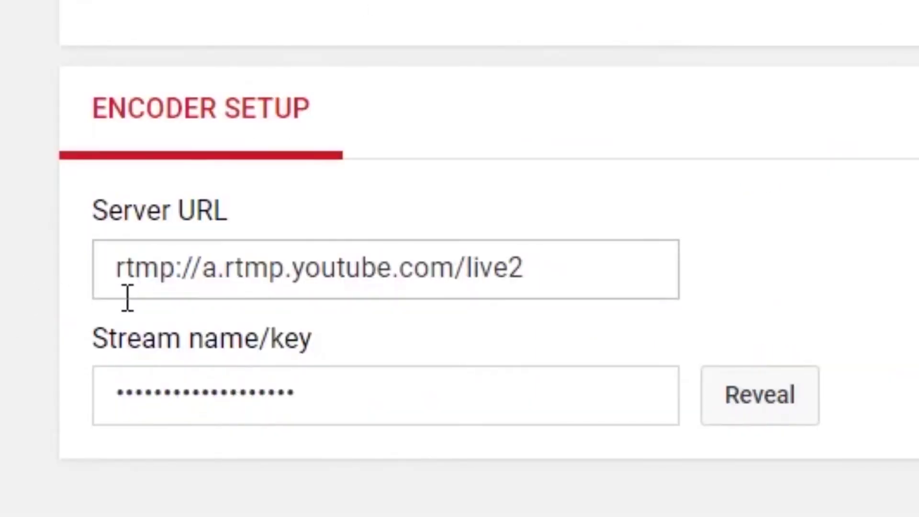
click(141, 282)
drag(113, 267, 359, 451)
click(362, 413)
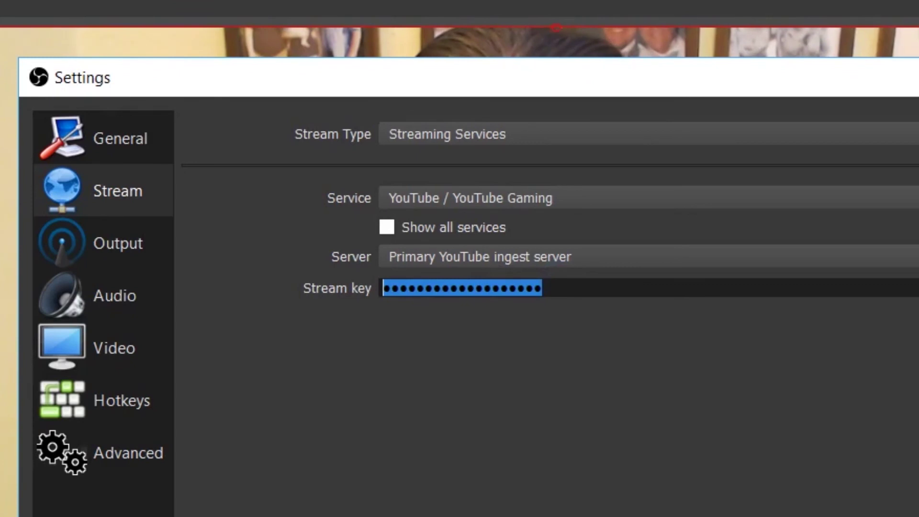
Apply the YouTube stream settings and start streaming live.
click(718, 378)
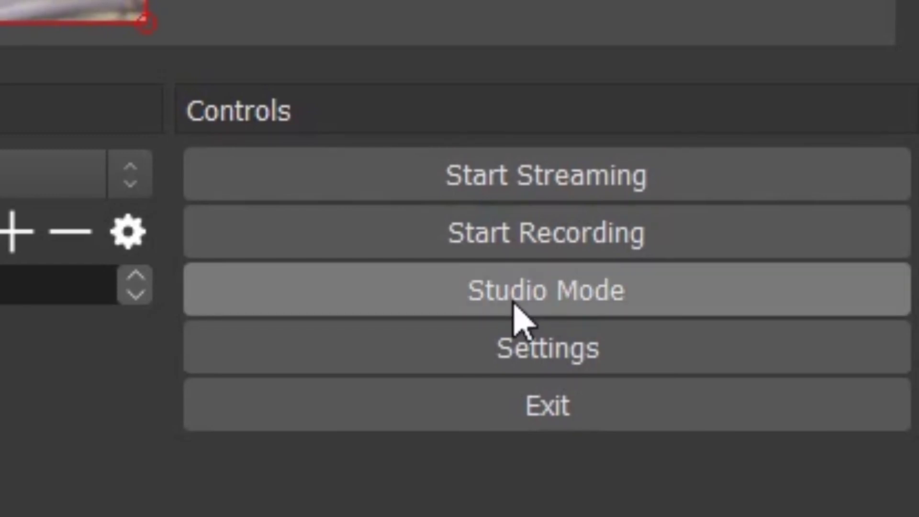
click(607, 194)
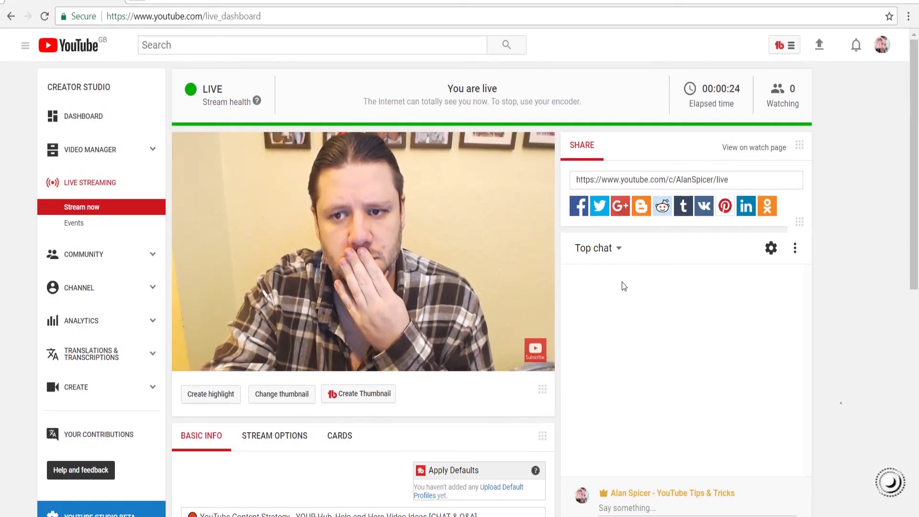